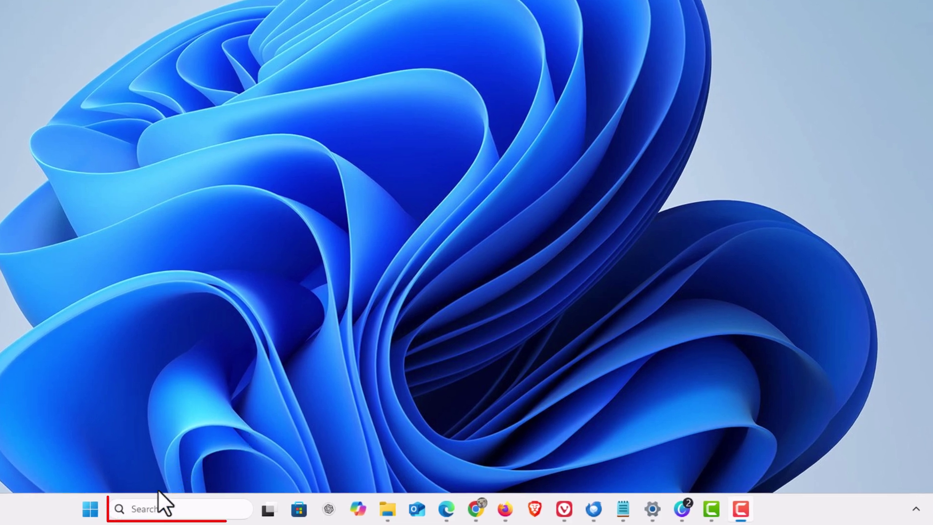
Search for cmd and launch Command Prompt with Run as administrator.
{"action": "left_click", "coordinate": [153, 508]}
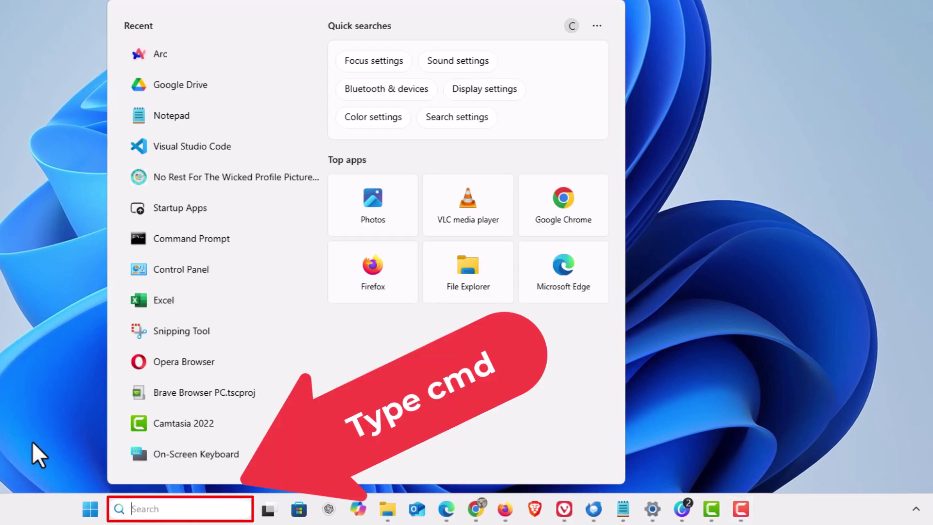
{"action": "type", "text": "cm"}
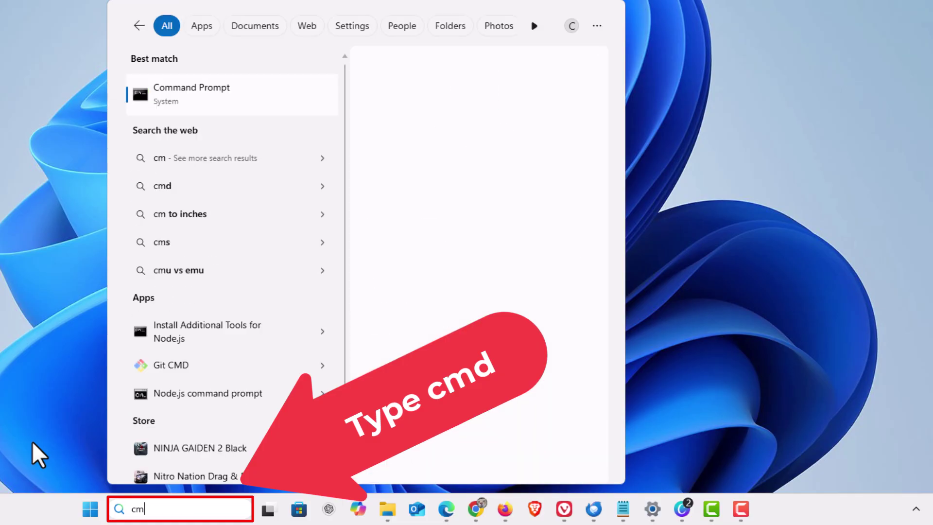
{"action": "type", "text": "d"}
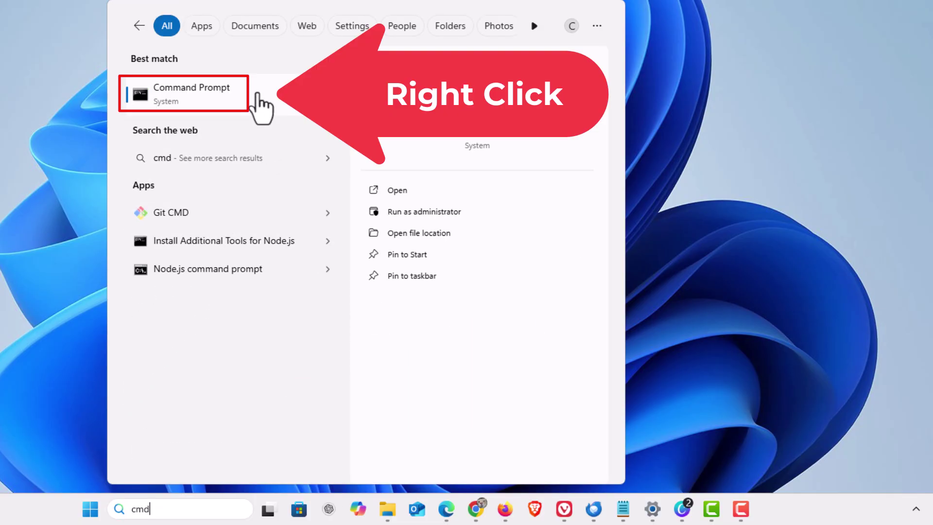
{"action": "right_click", "coordinate": [261, 107]}
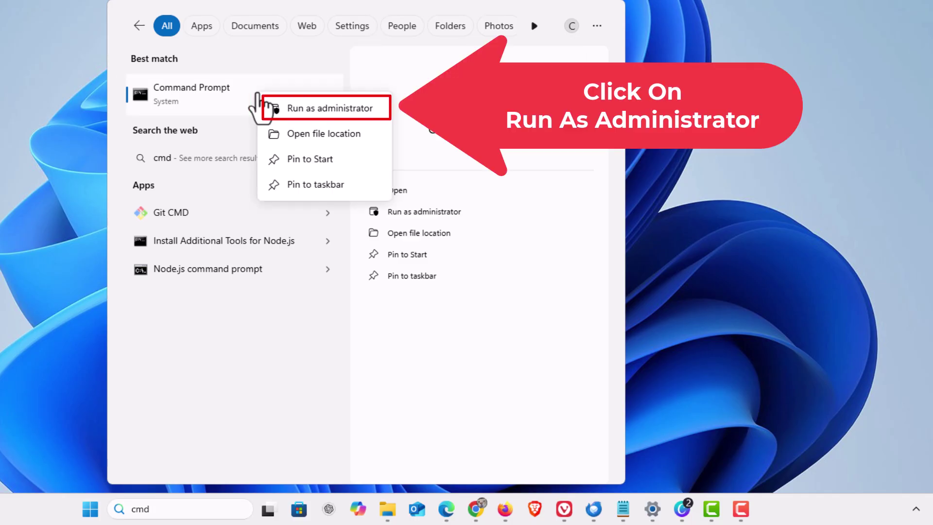
{"action": "left_click", "coordinate": [369, 113]}
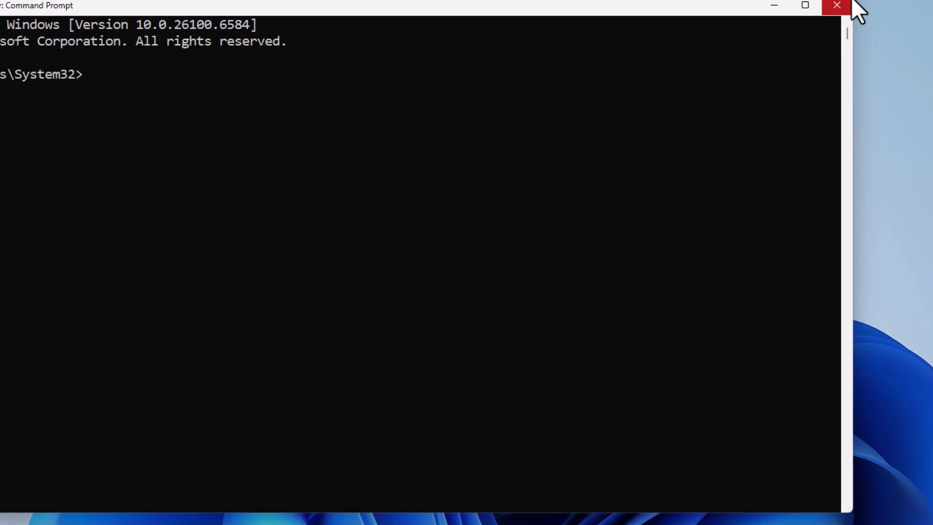
Bring the console window fully on screen and enter winget update --all at the System32 prompt.
{"action": "left_click_drag", "start_coordinate": [323, 63], "coordinate": [321, 91]}
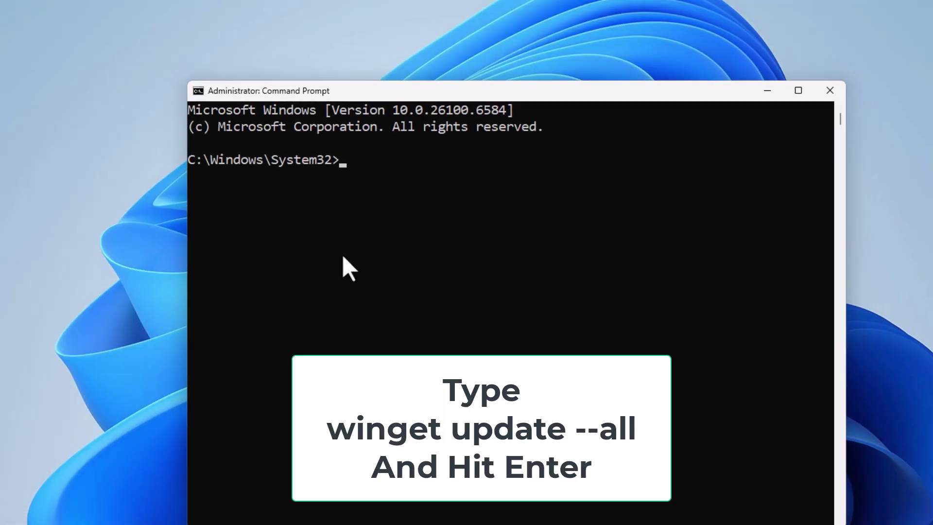
{"action": "type", "text": "winget"}
{"action": "type", "text": " update --all"}
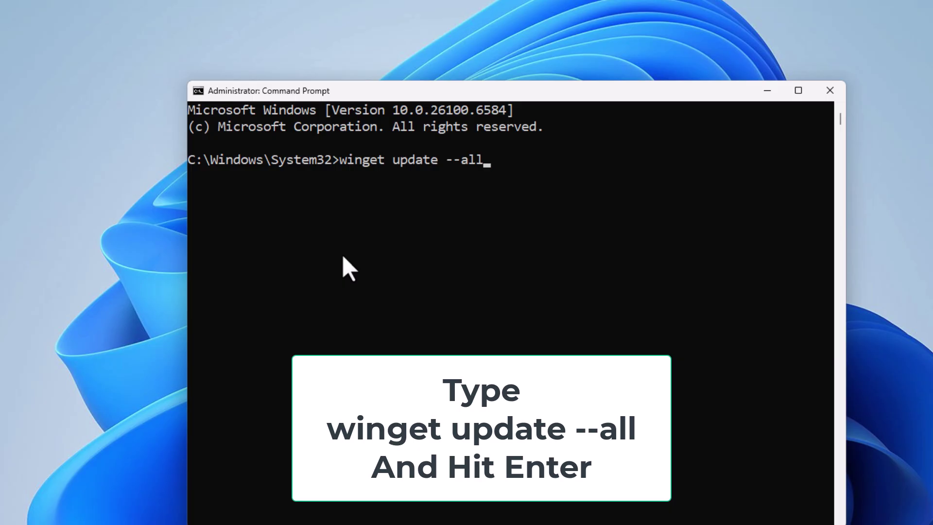
Run the command and answer y to VideoPad's terms so the 55-package upgrade begins with 7-Zip.
{"action": "key", "text": "Return"}
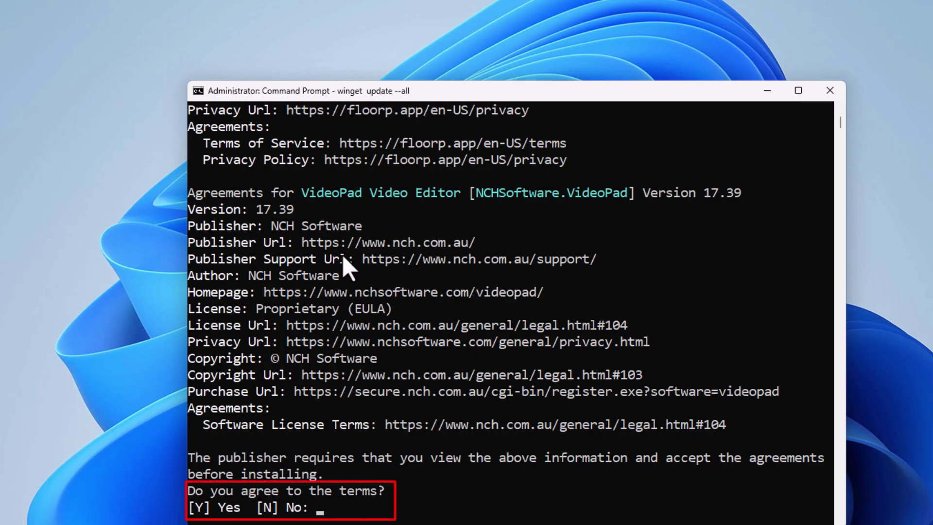
{"action": "type", "text": "y"}
{"action": "key", "text": "Return"}
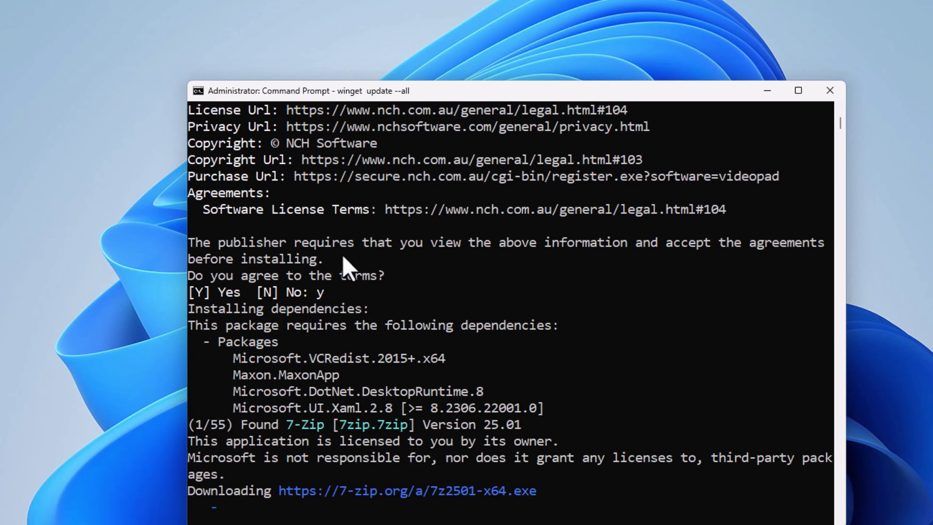